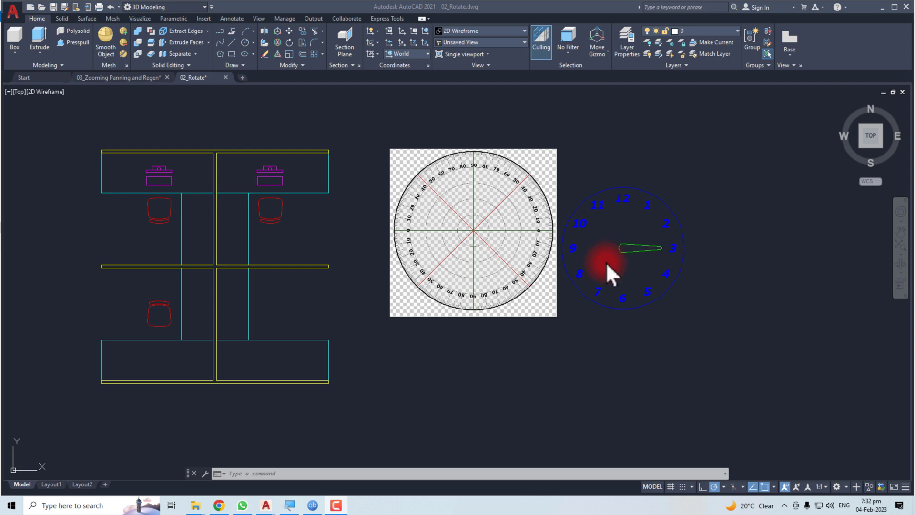
Step: Start ROTATE and select the clock's green hand as the object to rotate
{"action": "left_click", "coordinate": [498, 337]}
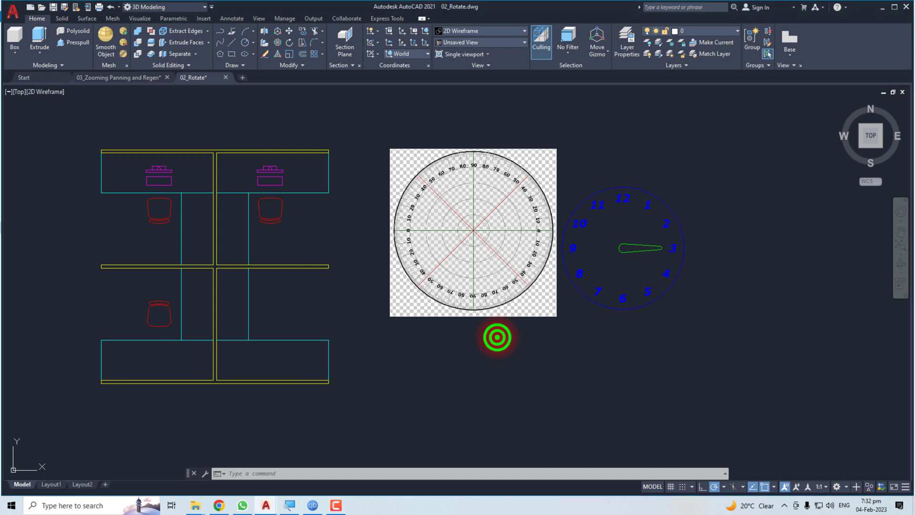
{"action": "type", "text": "raote"}
{"action": "key", "text": "BackSpace"}
{"action": "key", "text": "BackSpace"}
{"action": "key", "text": "BackSpace"}
{"action": "key", "text": "BackSpace"}
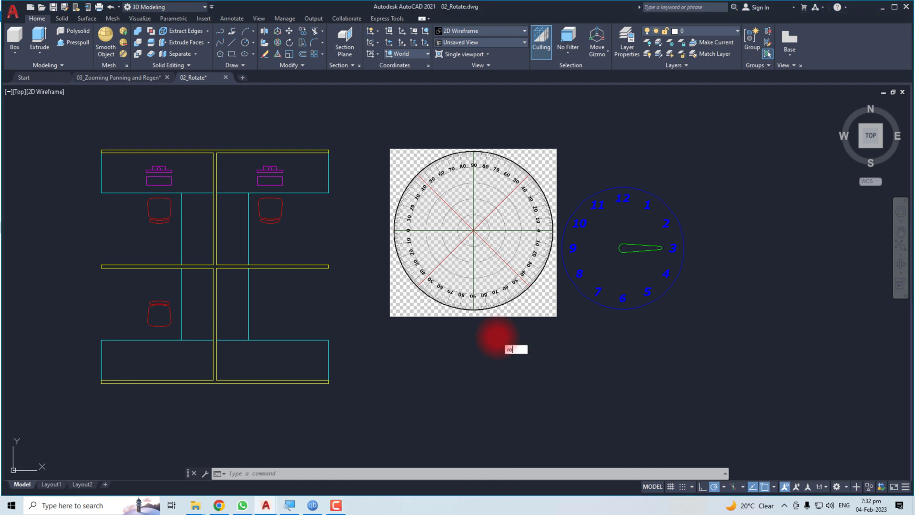
{"action": "type", "text": "otate"}
{"action": "key", "text": "Return"}
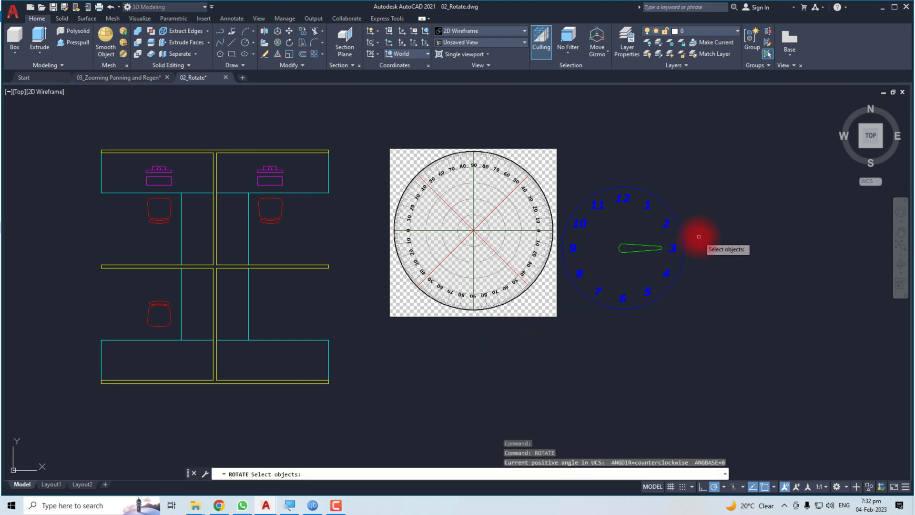
{"action": "left_click", "coordinate": [638, 251]}
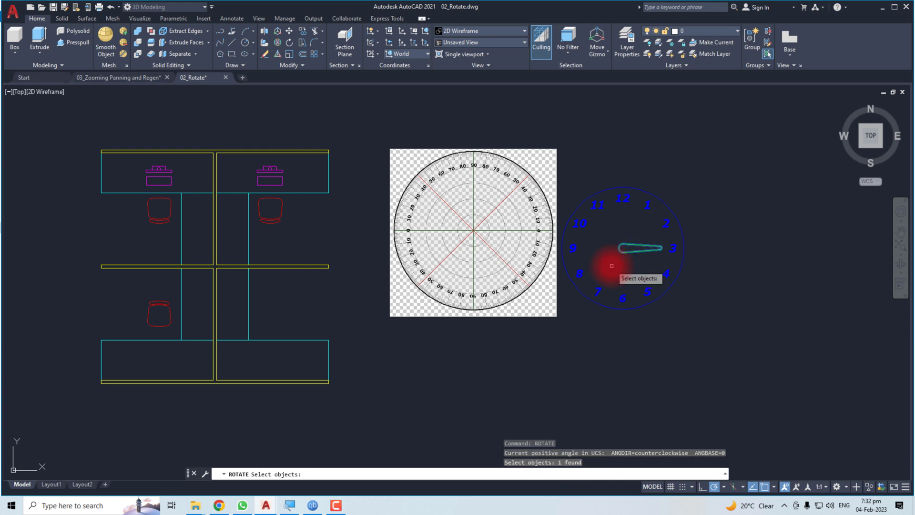
{"action": "key", "text": "Return"}
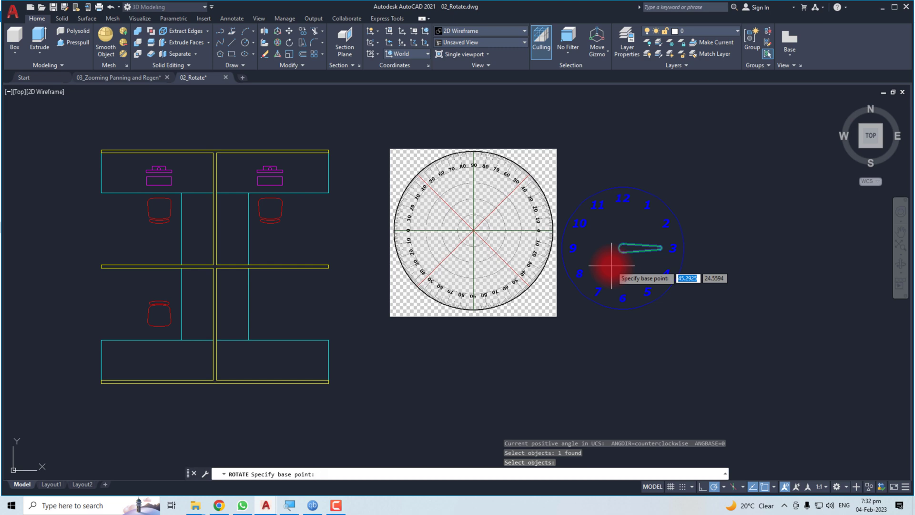
Step: Rotate the hand 90 degrees about its centre point so it points at 12
{"action": "scroll", "coordinate": [626, 246], "scroll_direction": "up", "scroll_amount": 4}
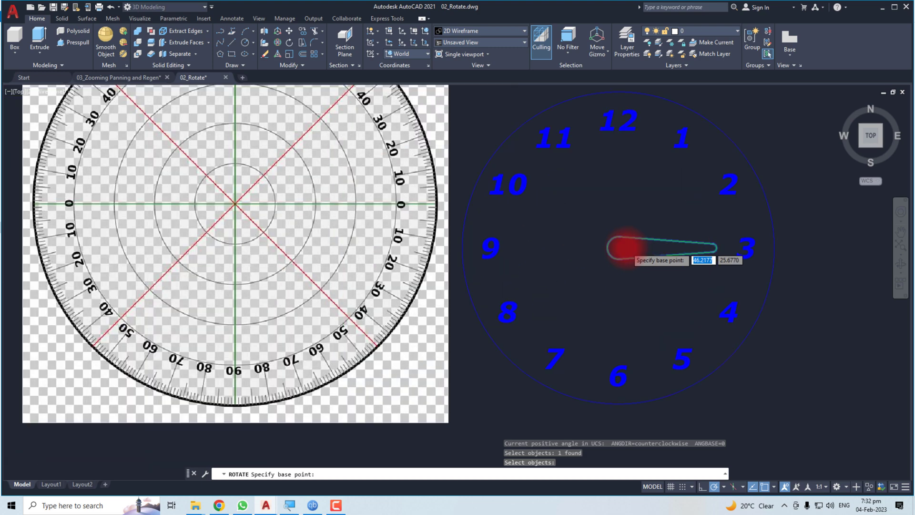
{"action": "scroll", "coordinate": [625, 246], "scroll_direction": "up", "scroll_amount": 2}
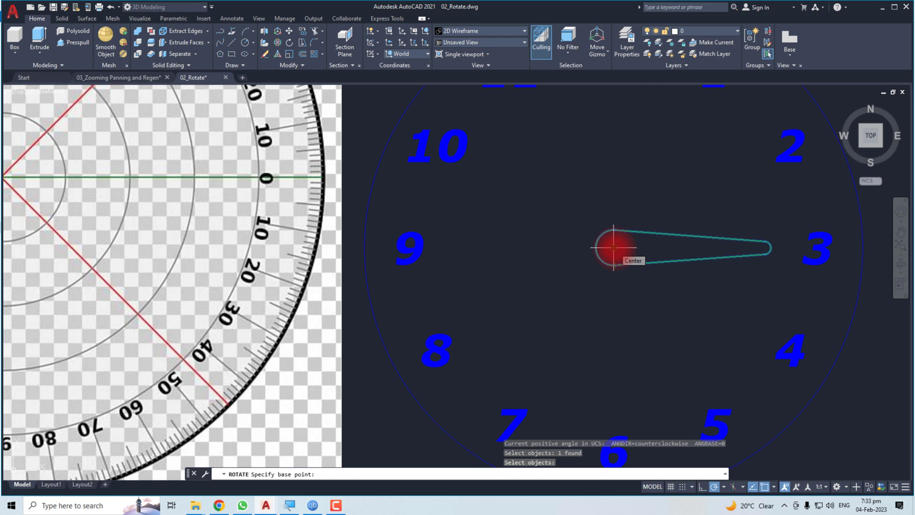
{"action": "left_click", "coordinate": [613, 247]}
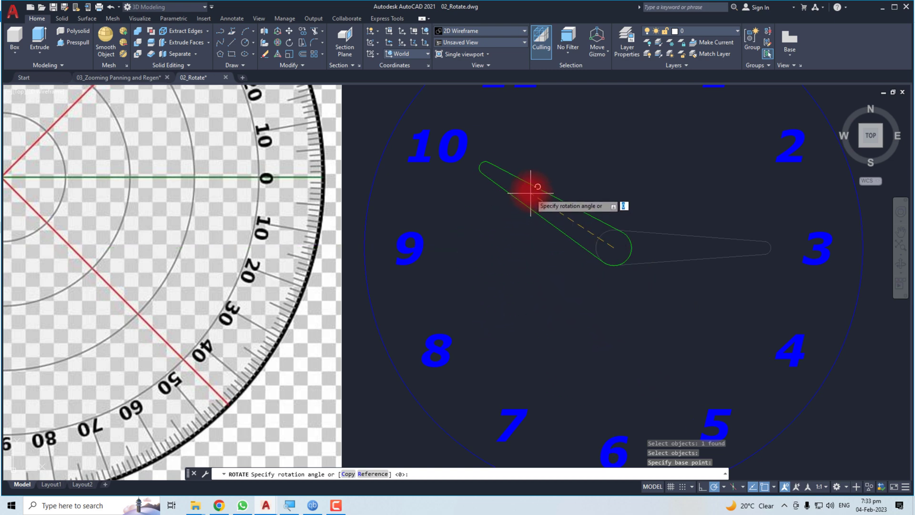
{"action": "scroll", "coordinate": [529, 196], "scroll_direction": "down", "scroll_amount": 5}
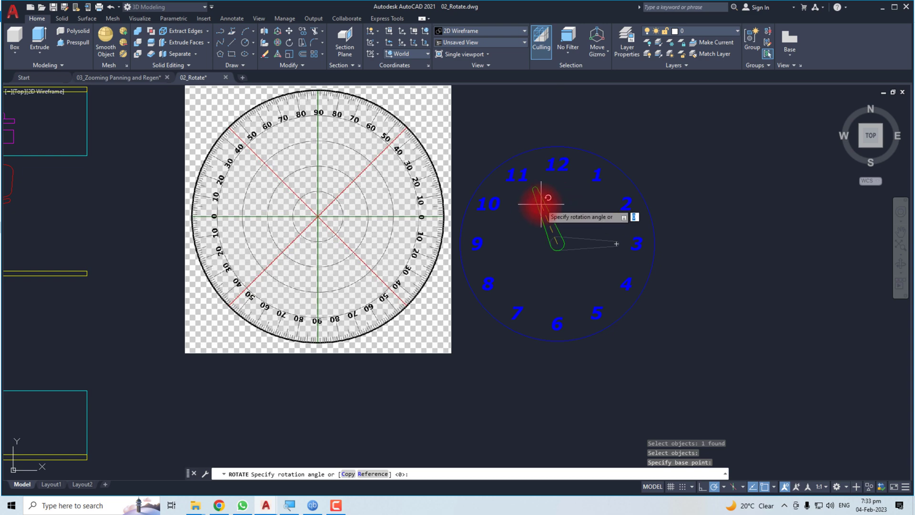
{"action": "type", "text": "90"}
{"action": "key", "text": "Return"}
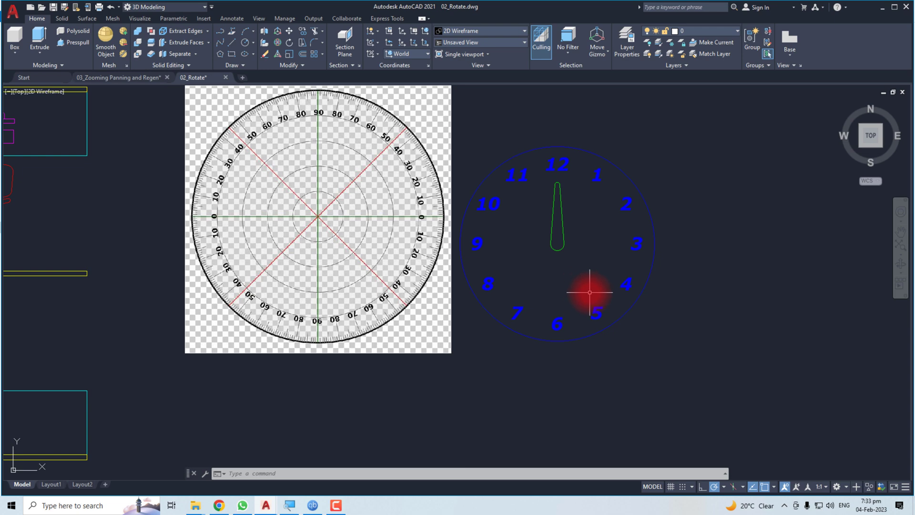
{"action": "scroll", "coordinate": [590, 290], "scroll_direction": "down", "scroll_amount": 4}
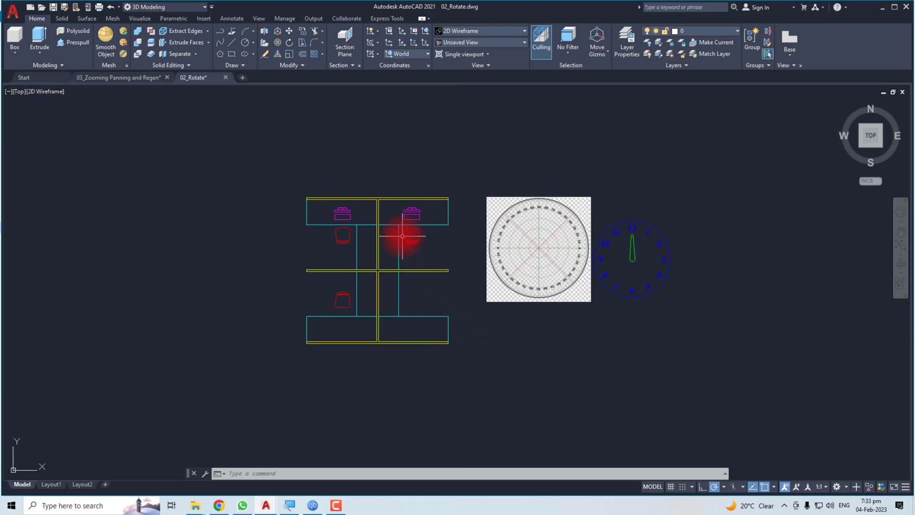
Step: Rotate the upper-right cubicle chair 270 degrees about a point on the chair
{"action": "scroll", "coordinate": [402, 235], "scroll_direction": "up", "scroll_amount": 4}
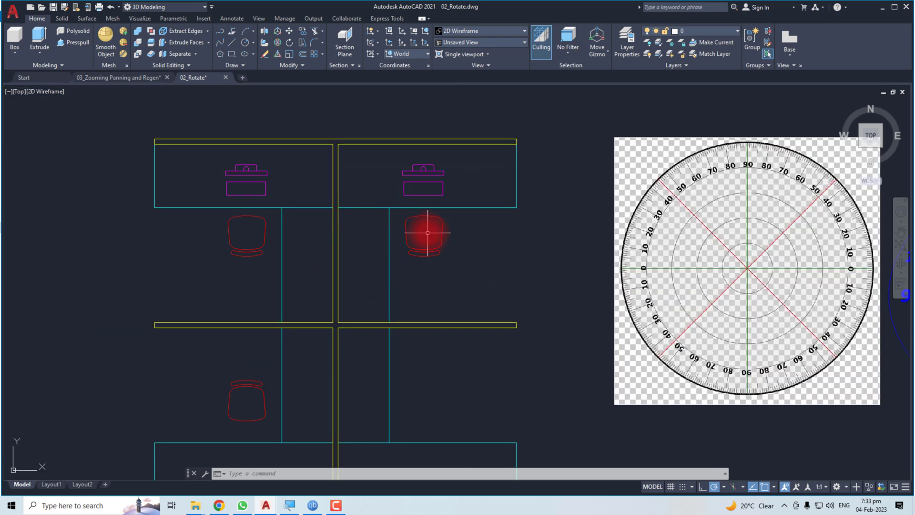
{"action": "type", "text": "raote"}
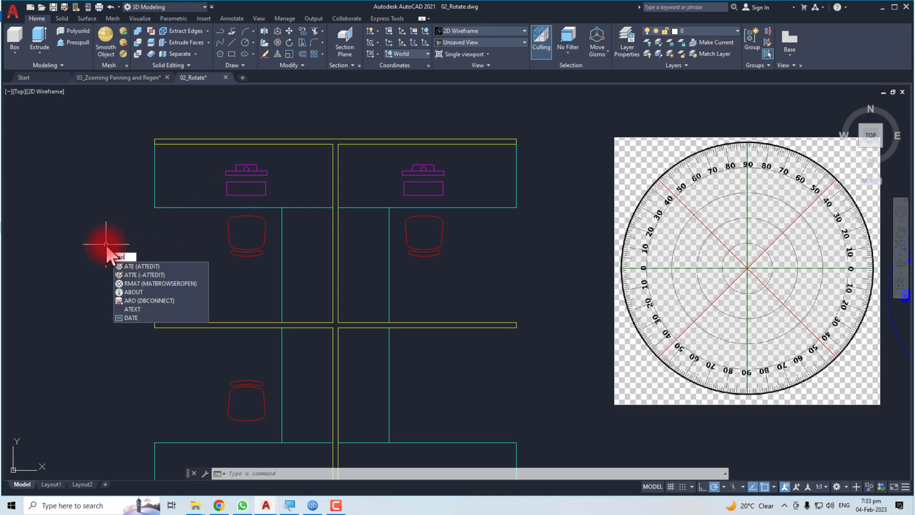
{"action": "key", "text": "Return"}
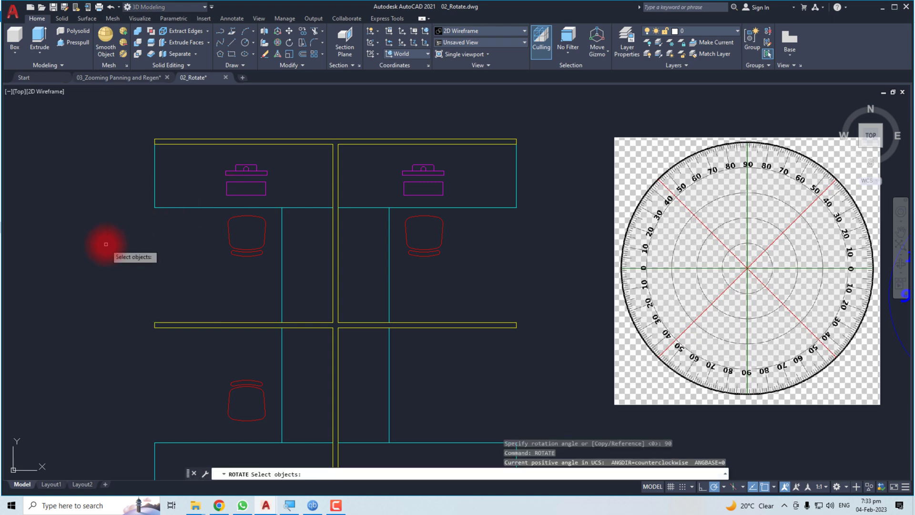
{"action": "left_click", "coordinate": [420, 255]}
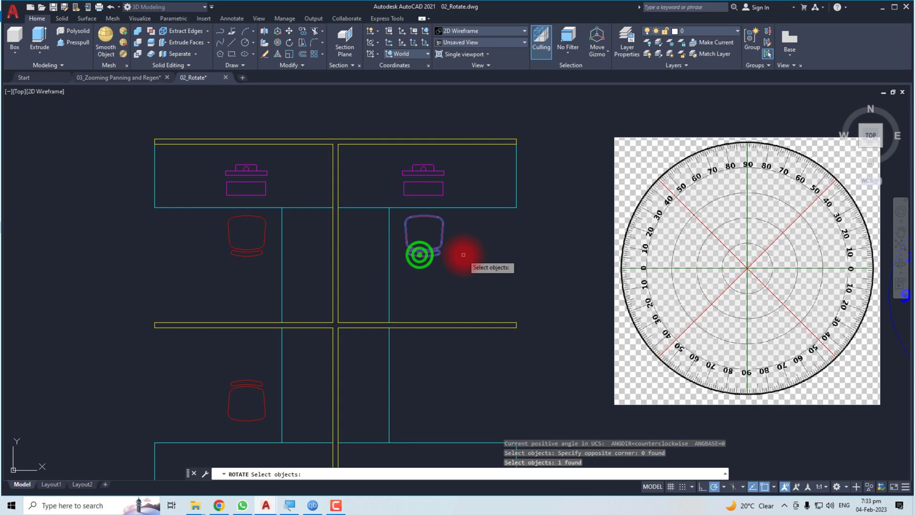
{"action": "right_click", "coordinate": [463, 254]}
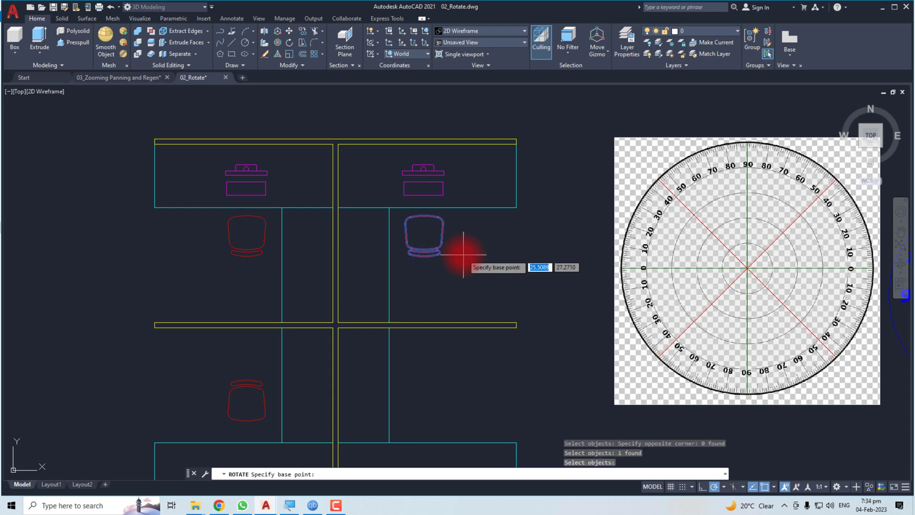
{"action": "left_click", "coordinate": [422, 233]}
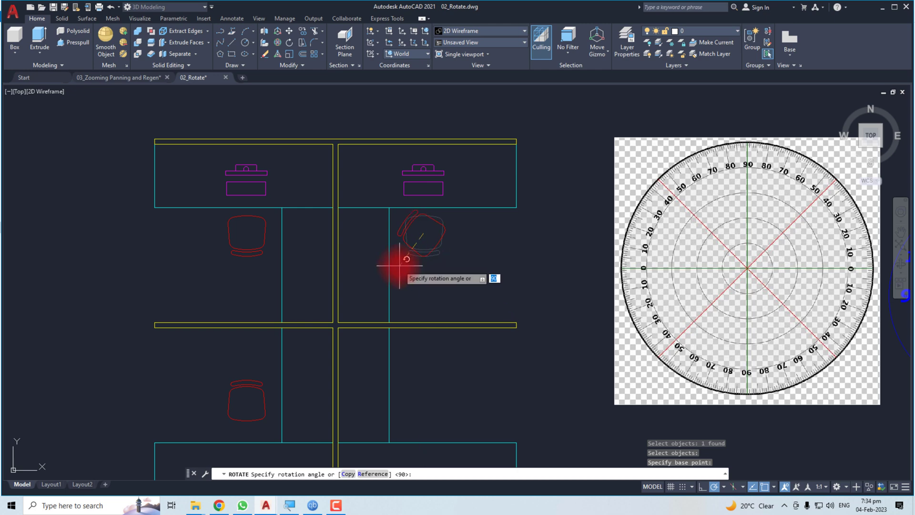
{"action": "type", "text": "270"}
{"action": "key", "text": "Return"}
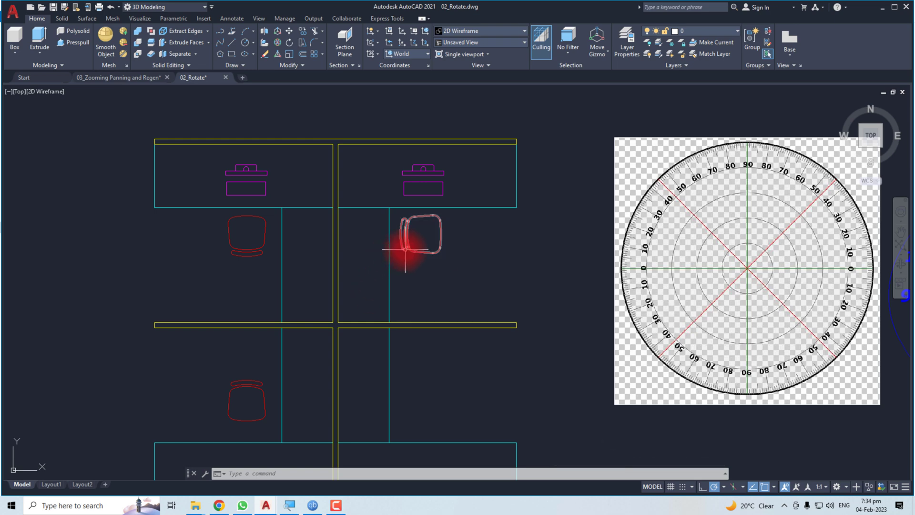
Step: Zoom out and pan to bring the clock and the workstations into view
{"action": "scroll", "coordinate": [403, 248], "scroll_direction": "down", "scroll_amount": 5}
{"action": "middle_click_drag", "start_coordinate": [438, 317], "coordinate": [390, 321]}
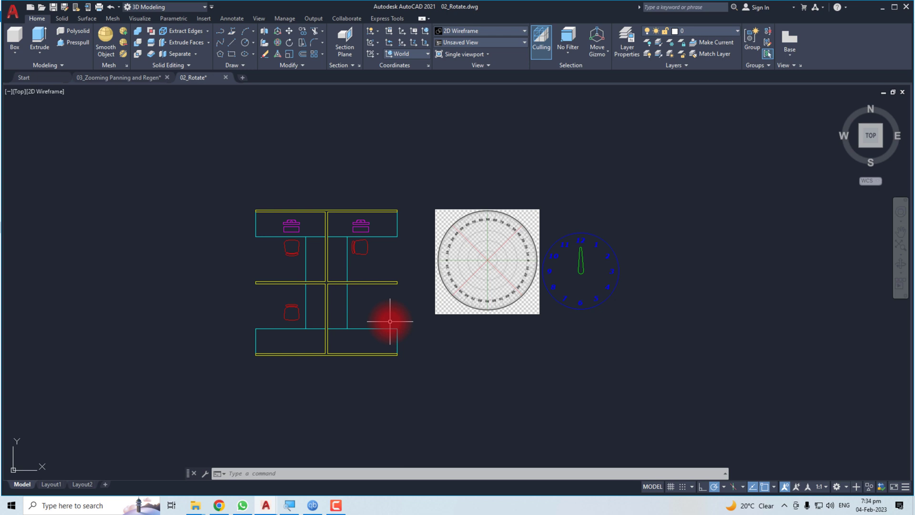
{"action": "scroll", "coordinate": [290, 318], "scroll_direction": "up", "scroll_amount": 2}
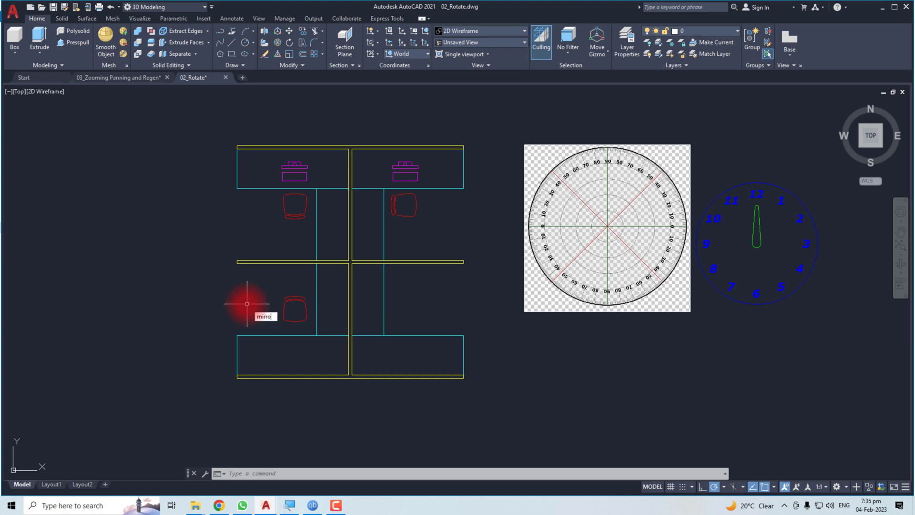
Step: Mirror the lower-left chair across the vertical divider with MI, erasing the source chair
{"action": "type", "text": "mi"}
{"action": "key", "text": "Return"}
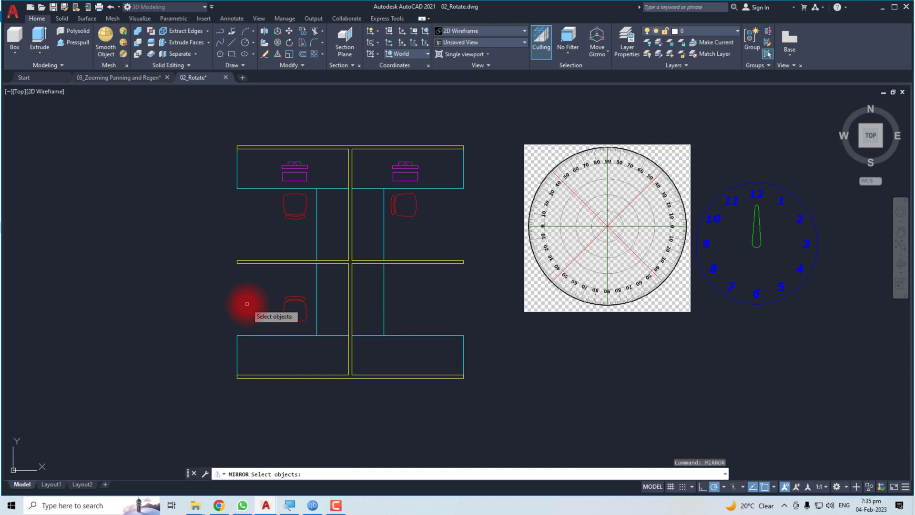
{"action": "left_click", "coordinate": [301, 315]}
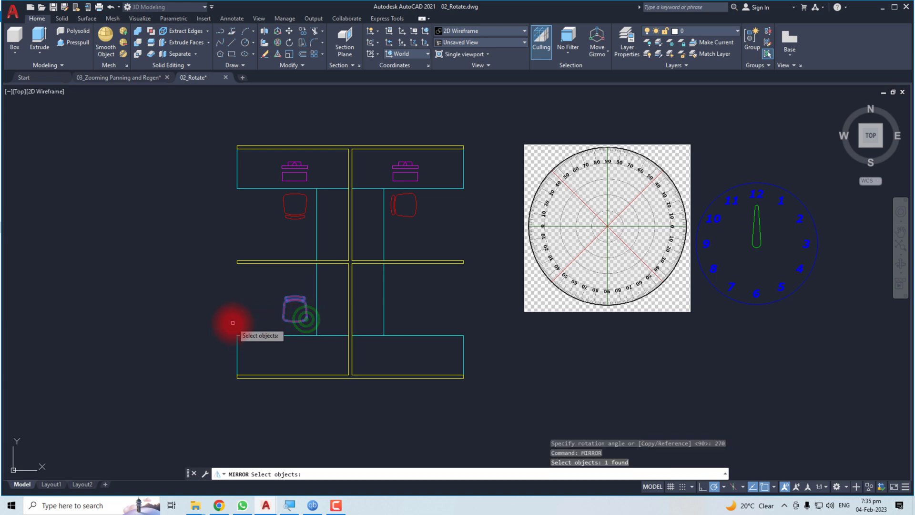
{"action": "key", "text": "Return"}
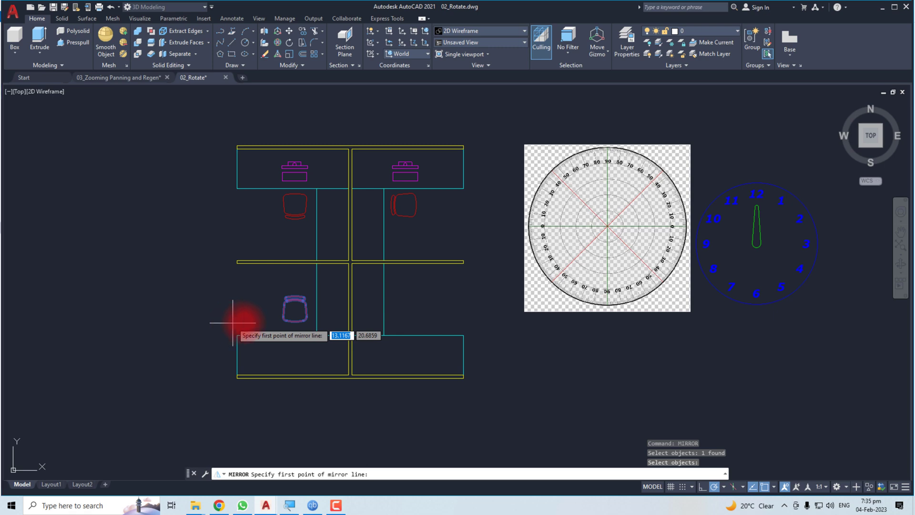
{"action": "left_click", "coordinate": [351, 149]}
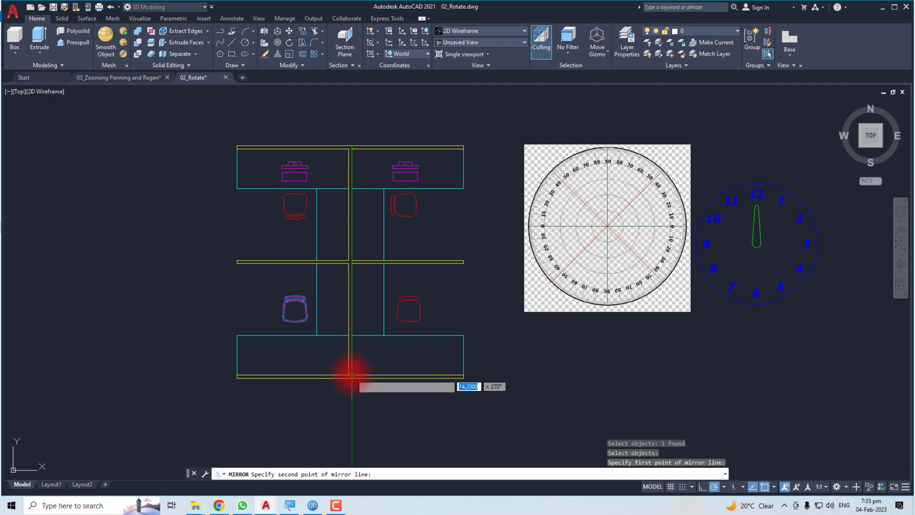
{"action": "left_click", "coordinate": [352, 374]}
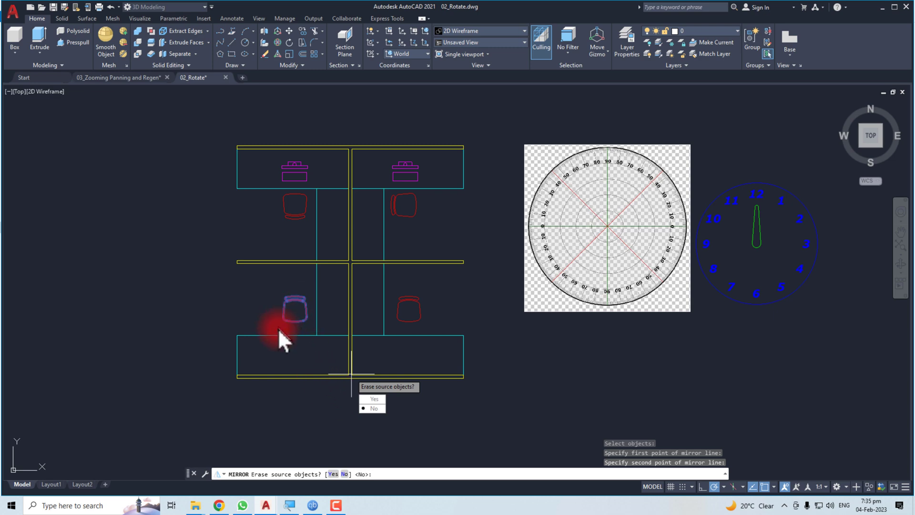
{"action": "left_click", "coordinate": [375, 398]}
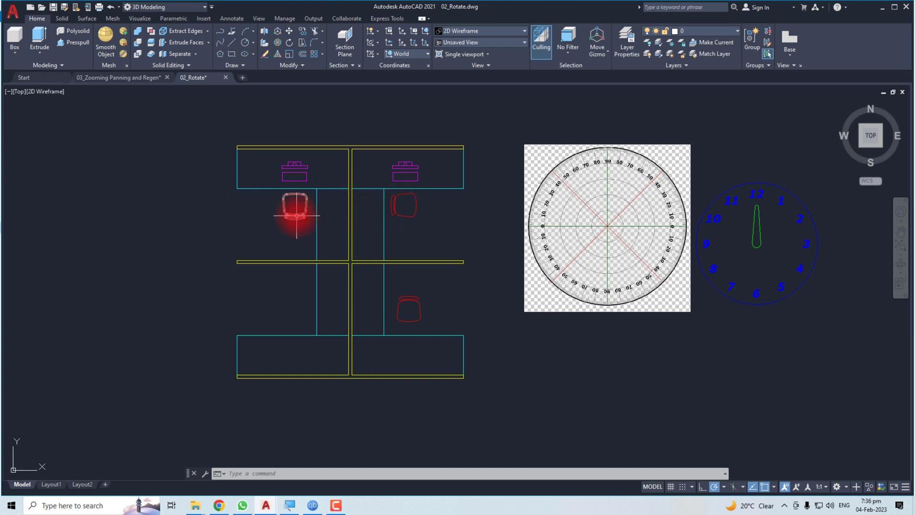
Step: Delete the lower-right chair and mirror both upper chairs across the horizontal divider, keeping originals
{"action": "left_click", "coordinate": [417, 319]}
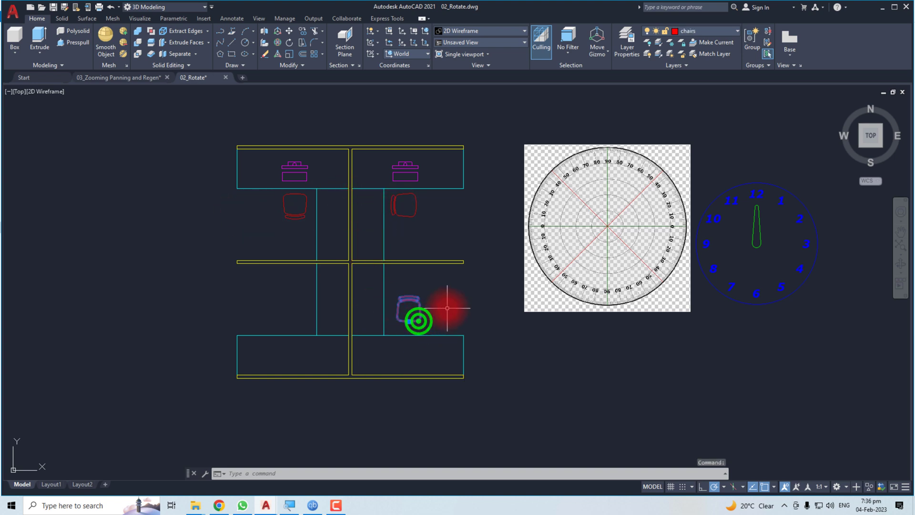
{"action": "key", "text": "Delete"}
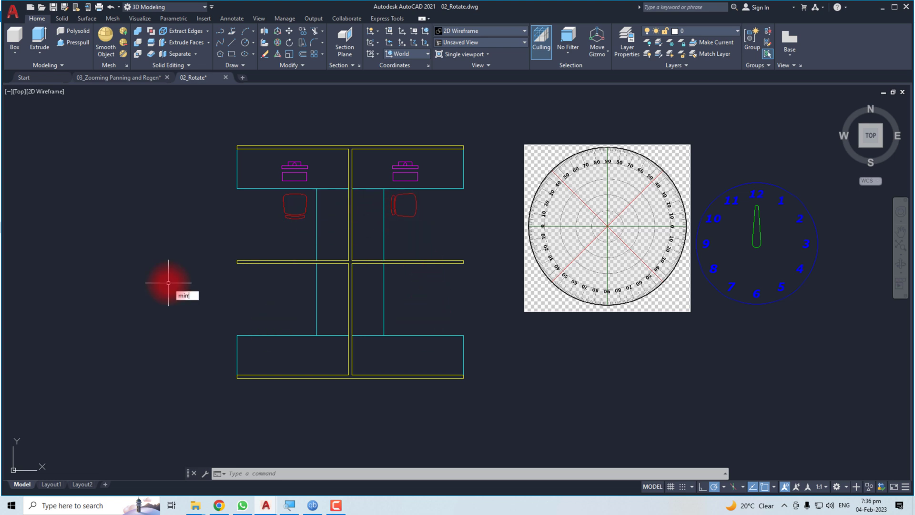
{"action": "type", "text": "r"}
{"action": "key", "text": "Return"}
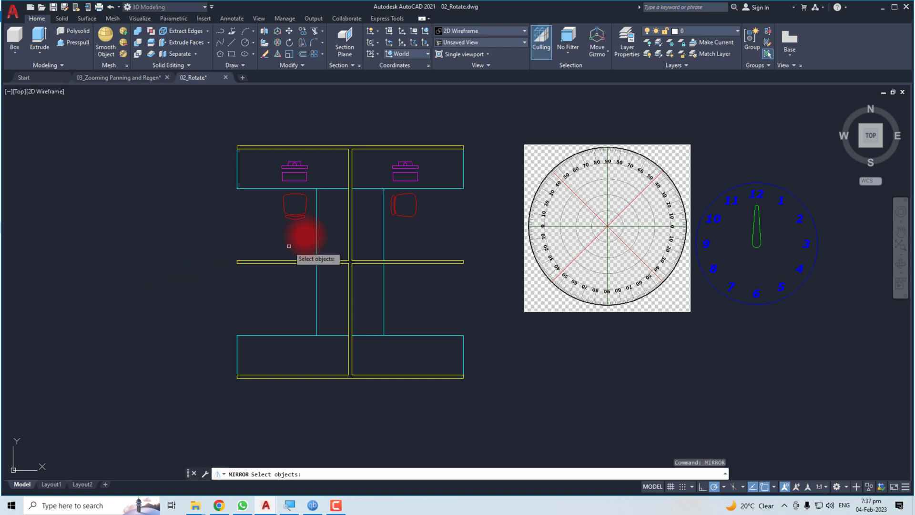
{"action": "left_click", "coordinate": [295, 206]}
{"action": "left_click", "coordinate": [392, 205]}
{"action": "key", "text": "Return"}
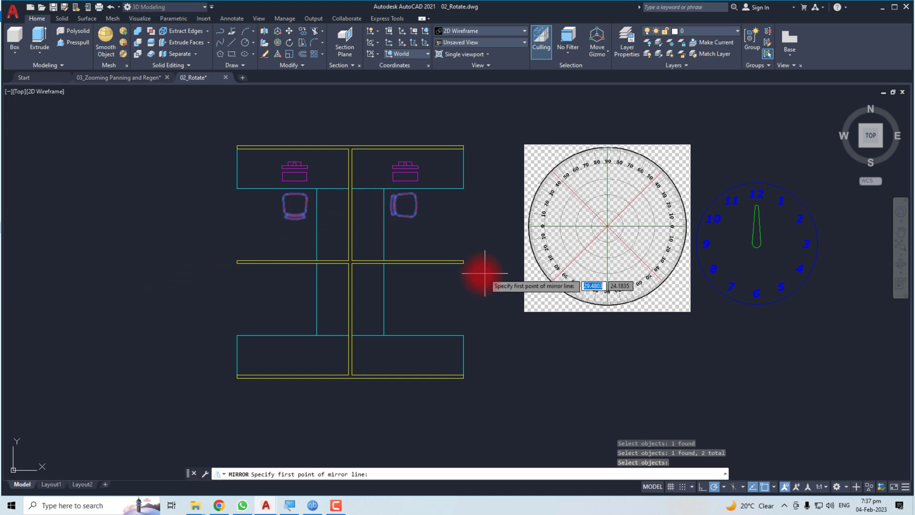
{"action": "left_click", "coordinate": [463, 263]}
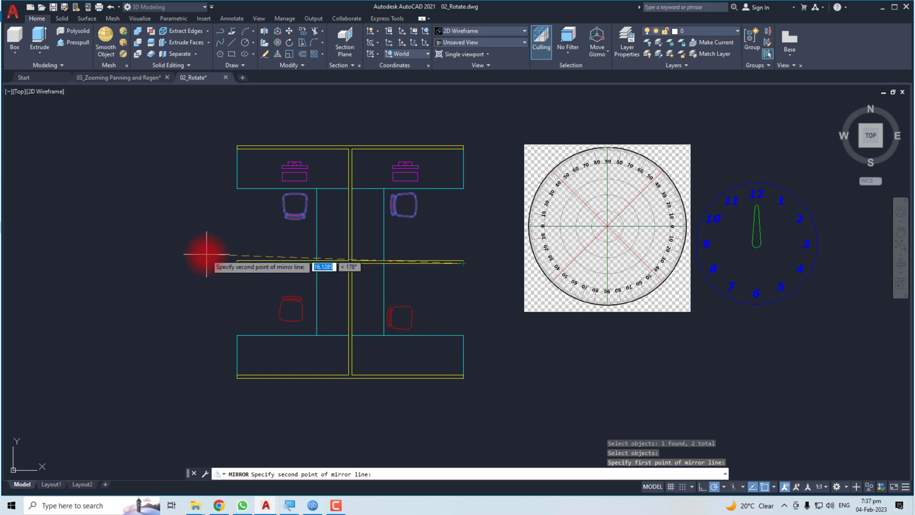
{"action": "left_click", "coordinate": [236, 263]}
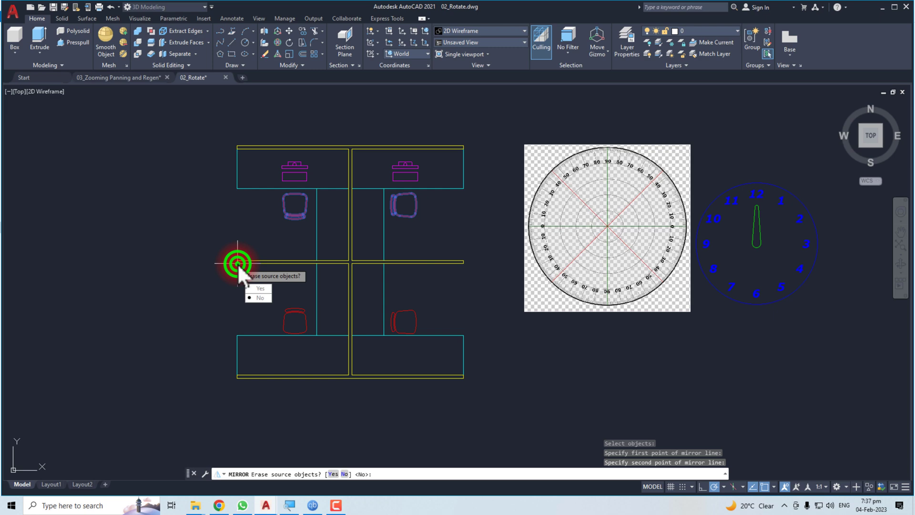
{"action": "left_click", "coordinate": [261, 297]}
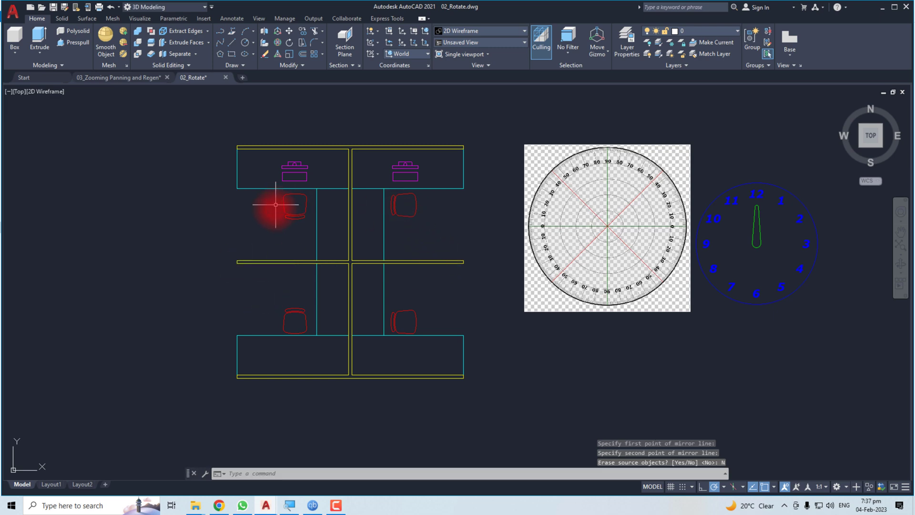